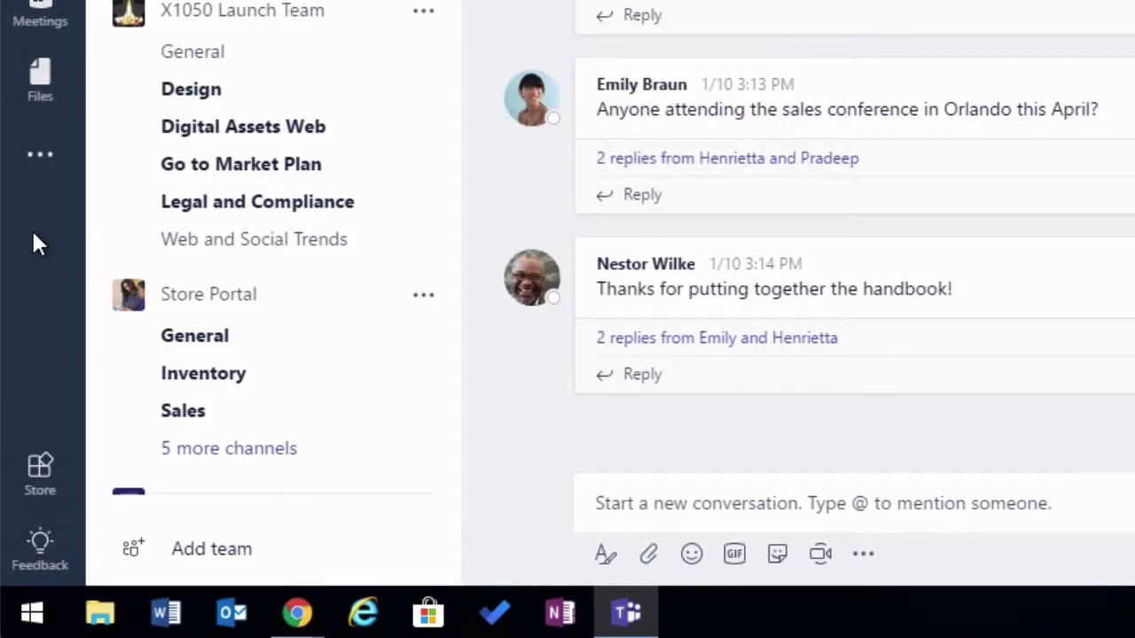
Step: Open the OneNote personal app, expand its notebook navigation, and switch from the shared notebook to the user's personal Contoso notebook
click(40, 168)
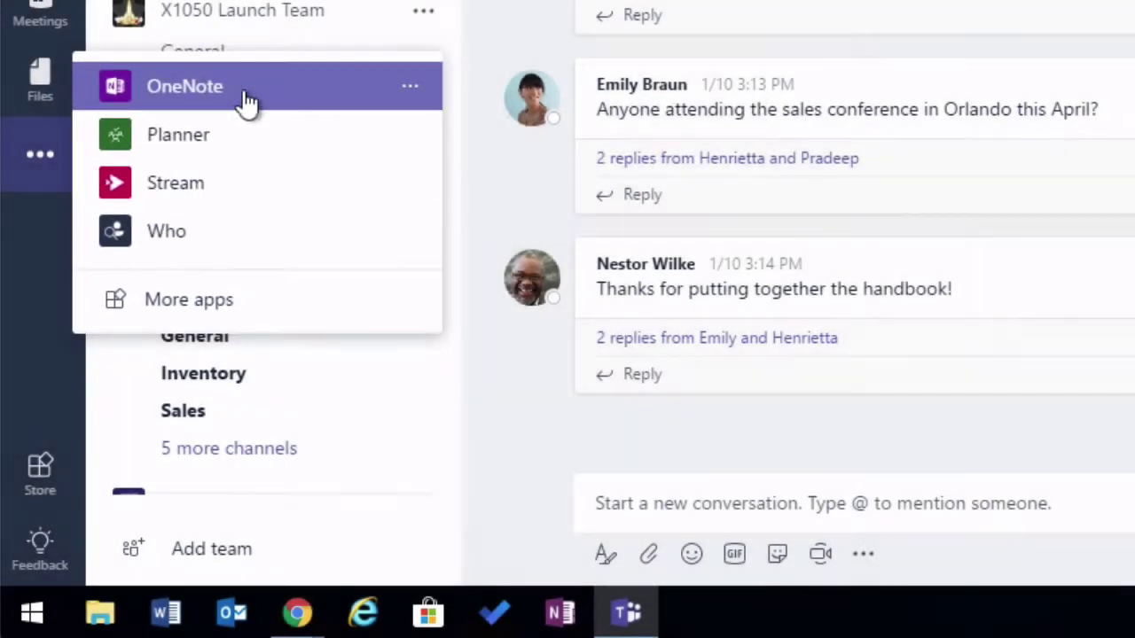
click(247, 101)
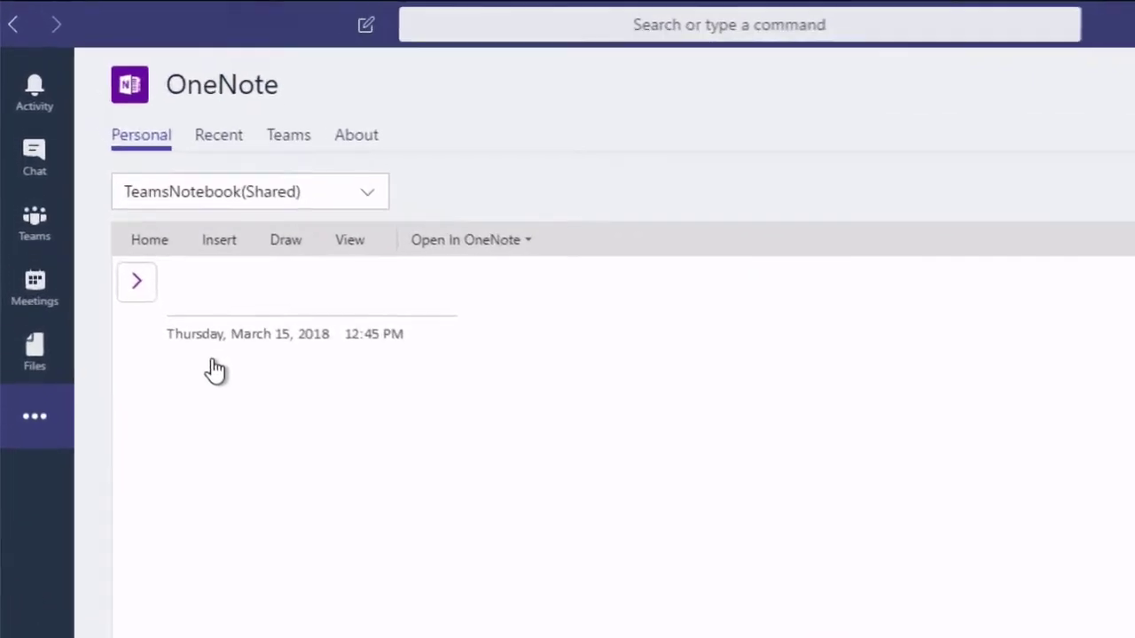
click(148, 306)
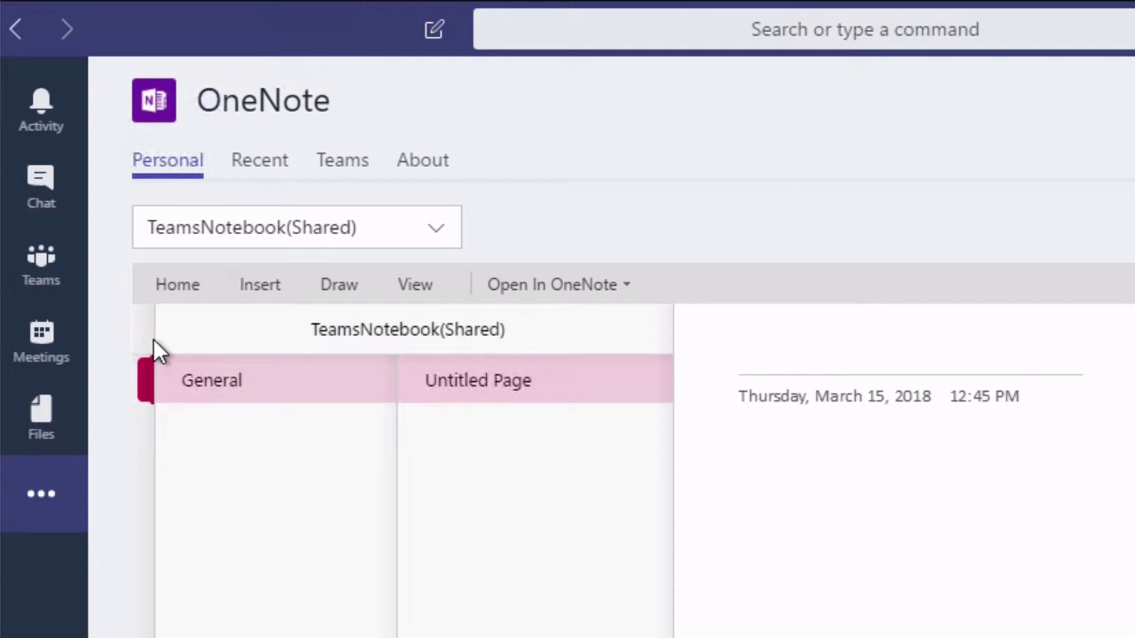
click(441, 235)
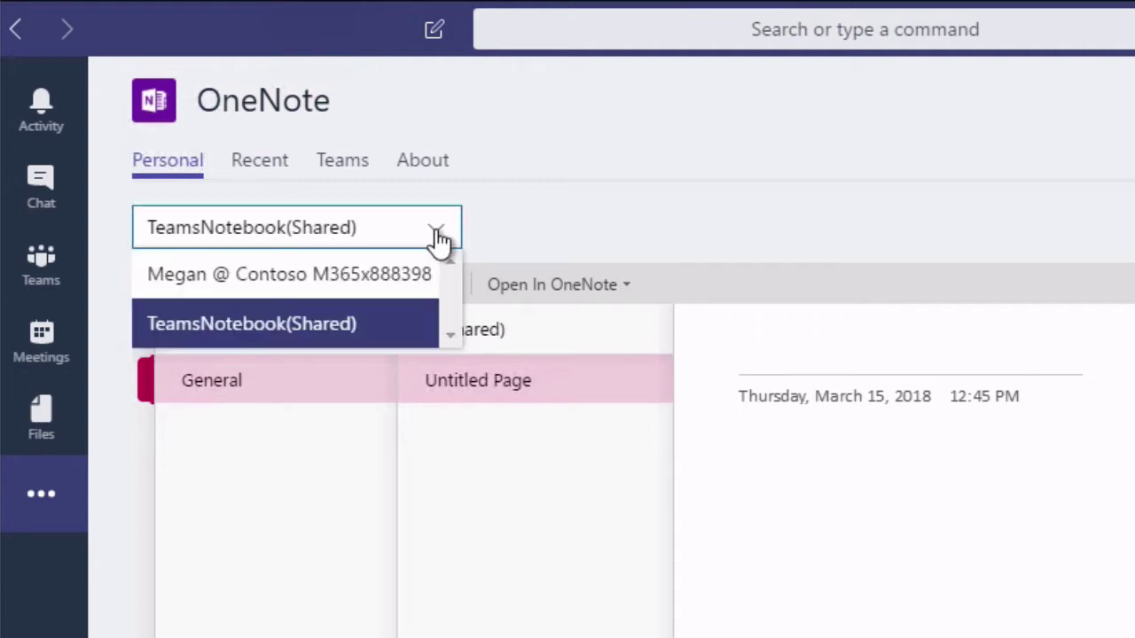
click(324, 287)
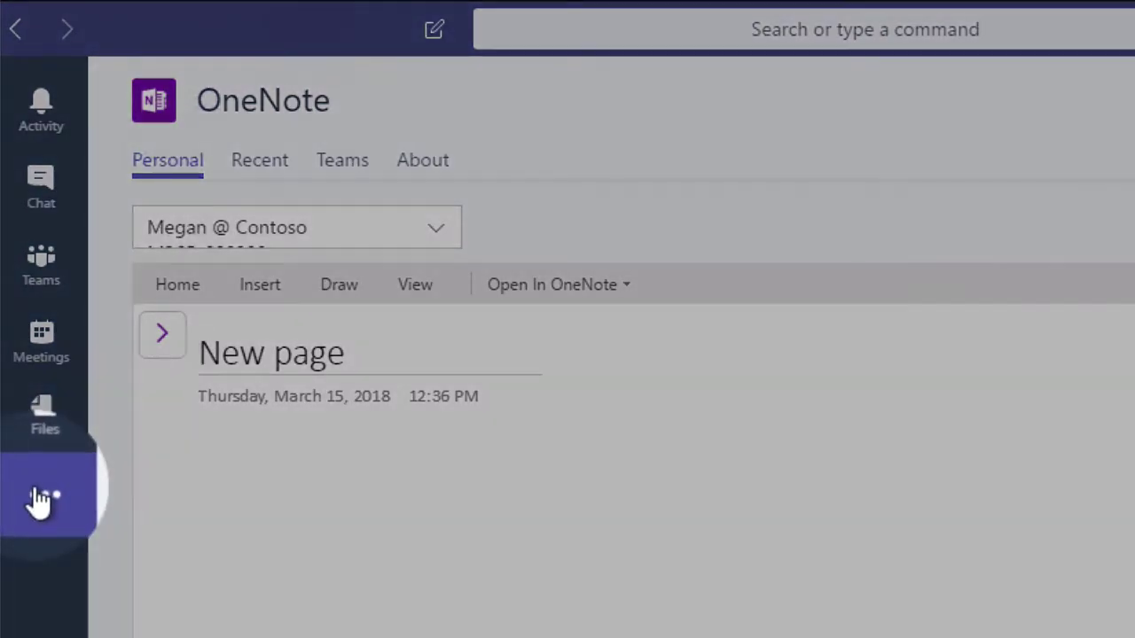
Step: Open the Who app from the additional apps and install it
click(41, 496)
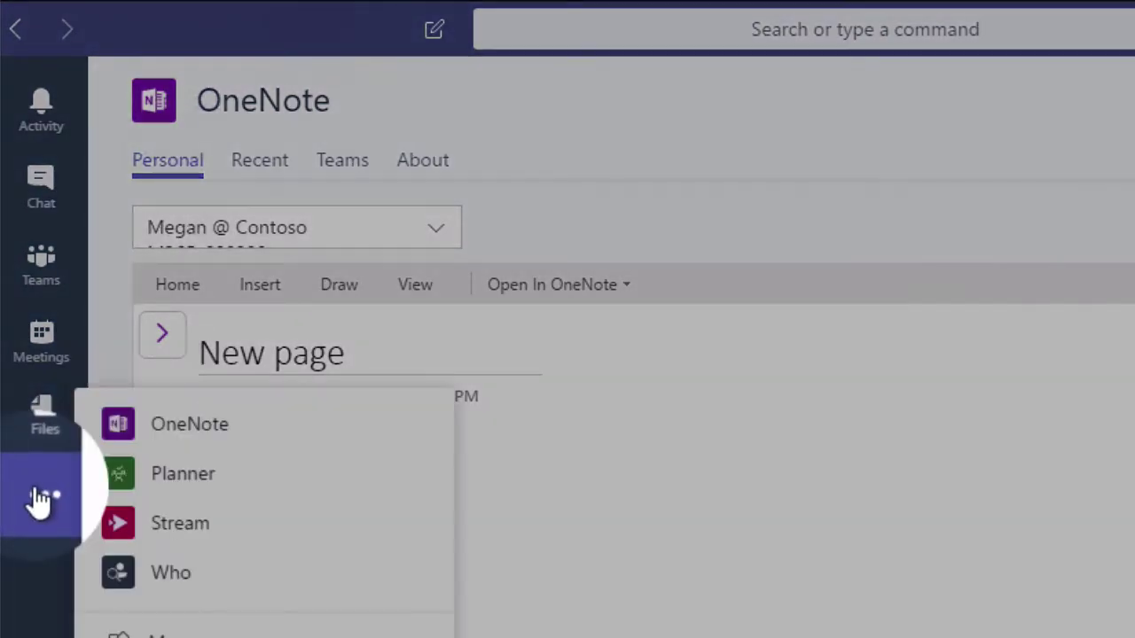
click(213, 582)
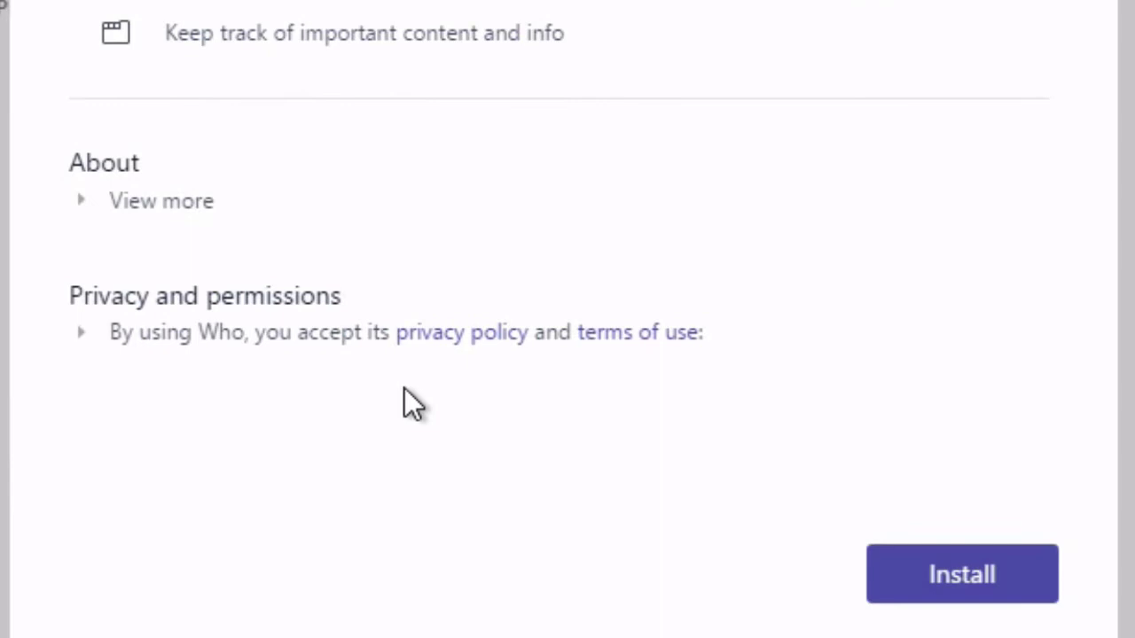
click(999, 590)
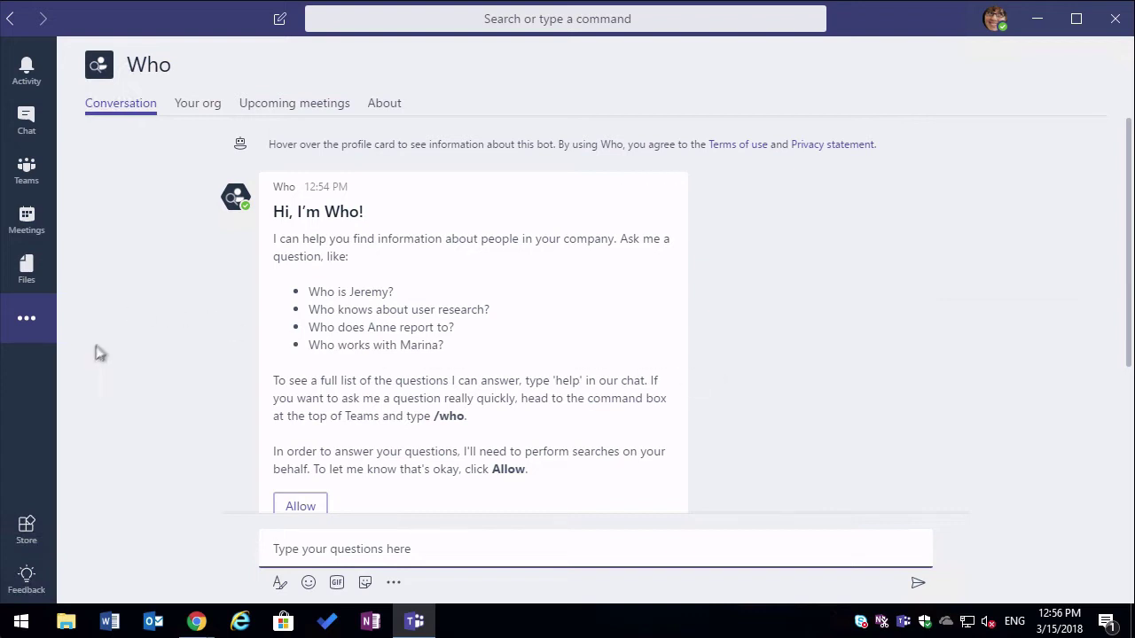
Step: Open the Store and look through the full list of available apps and services
click(29, 325)
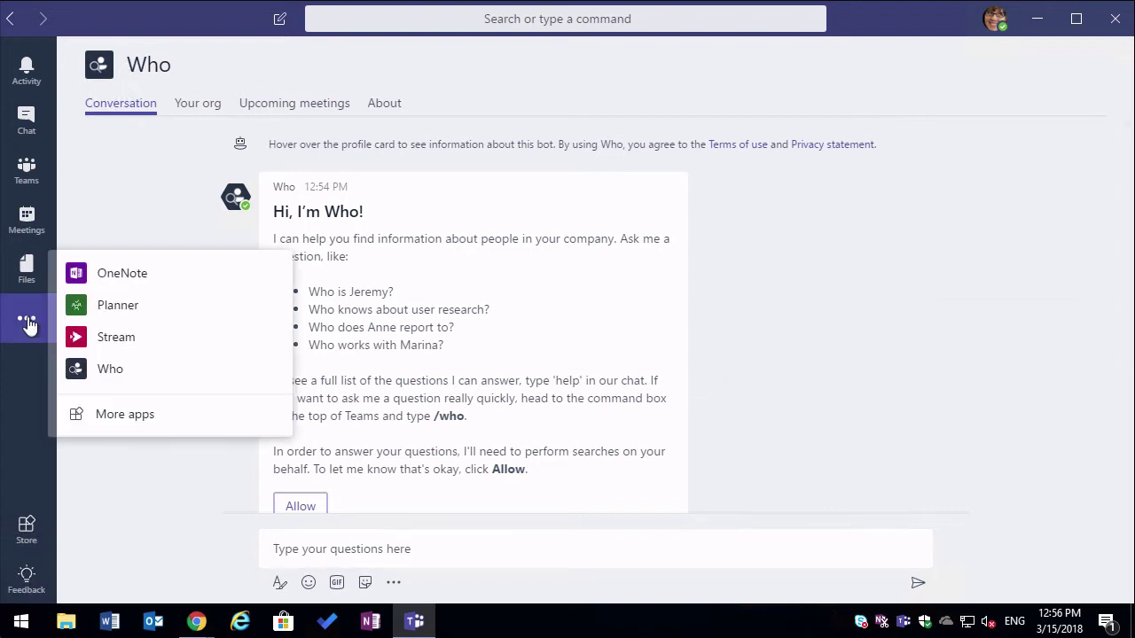
click(24, 433)
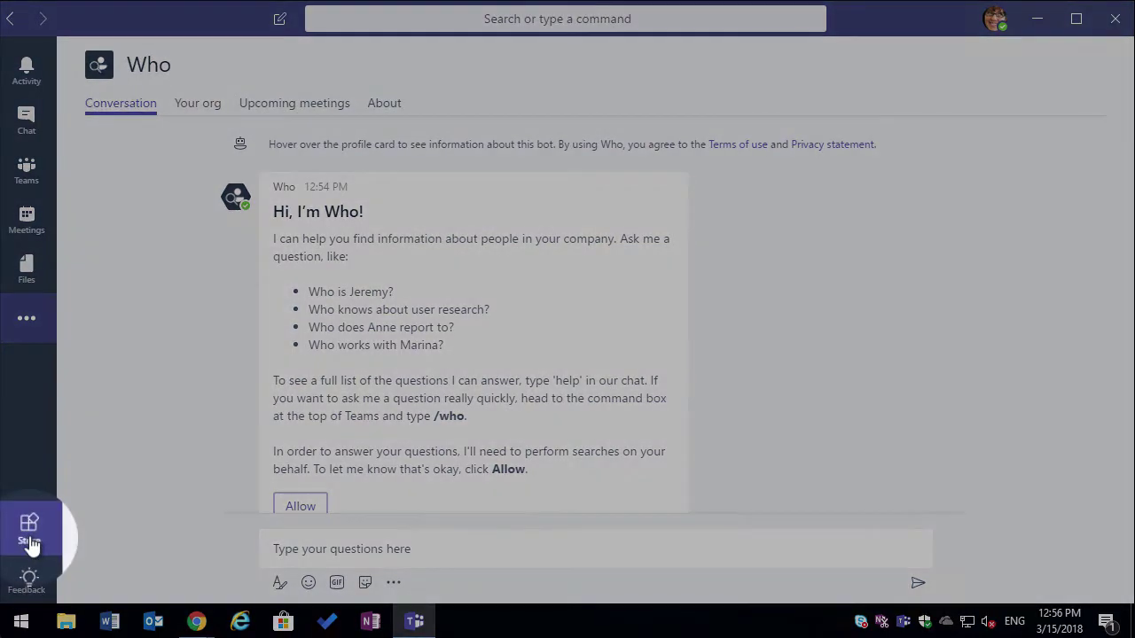
click(30, 530)
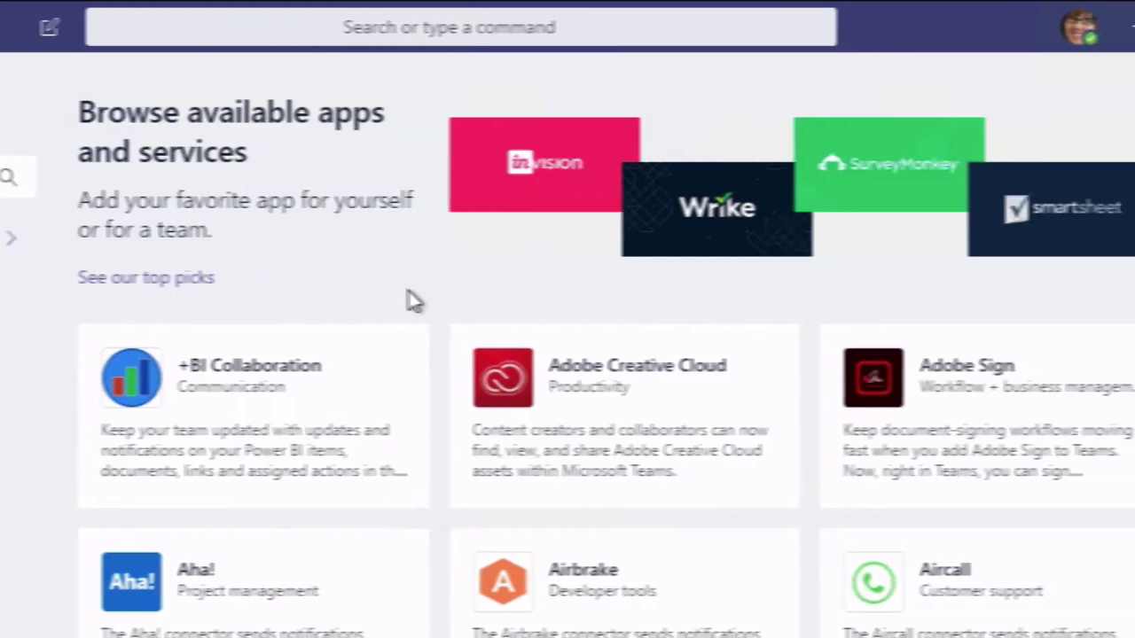
scroll(415, 302, down, 20)
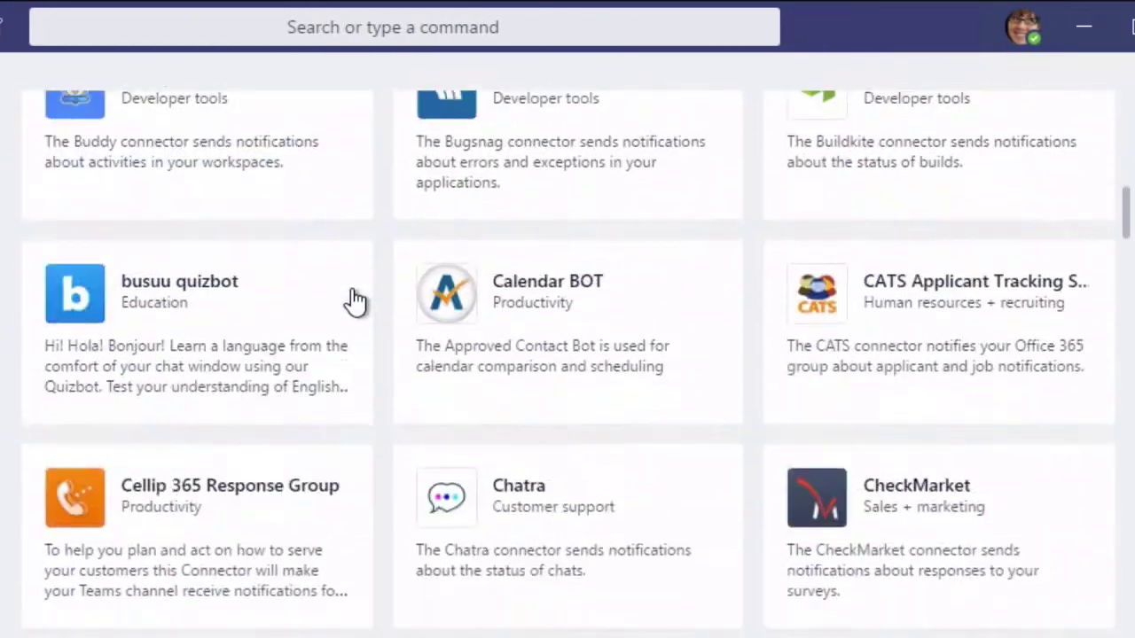
scroll(354, 301, down, 3)
scroll(359, 304, up, 20)
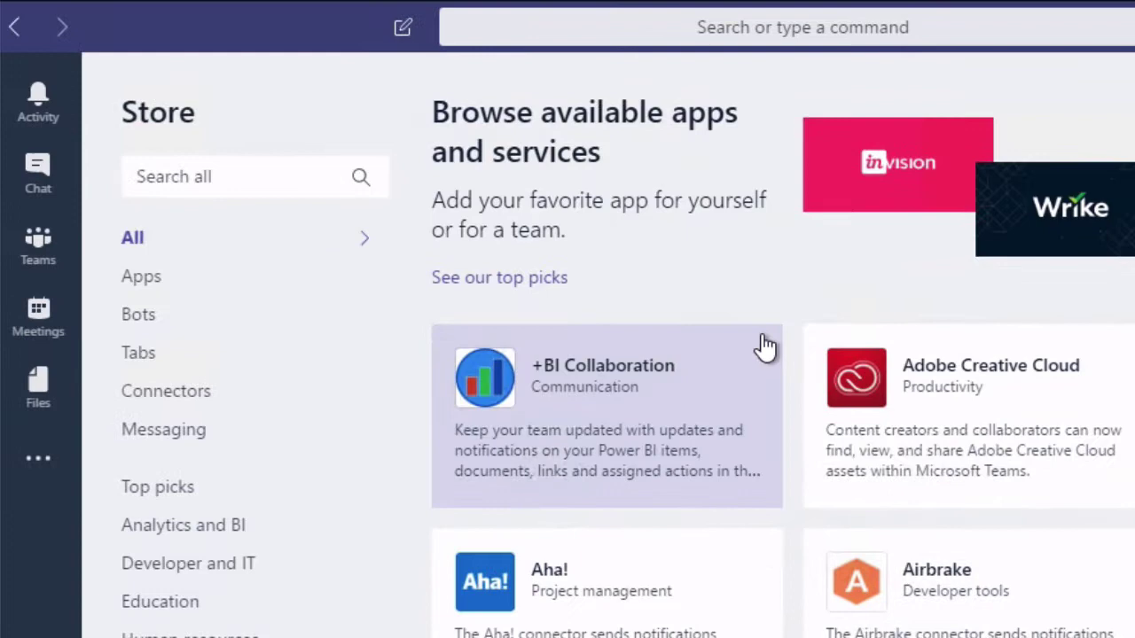
Step: Search the Store for "who", and clear the search to return to the full list
click(186, 166)
text(who)
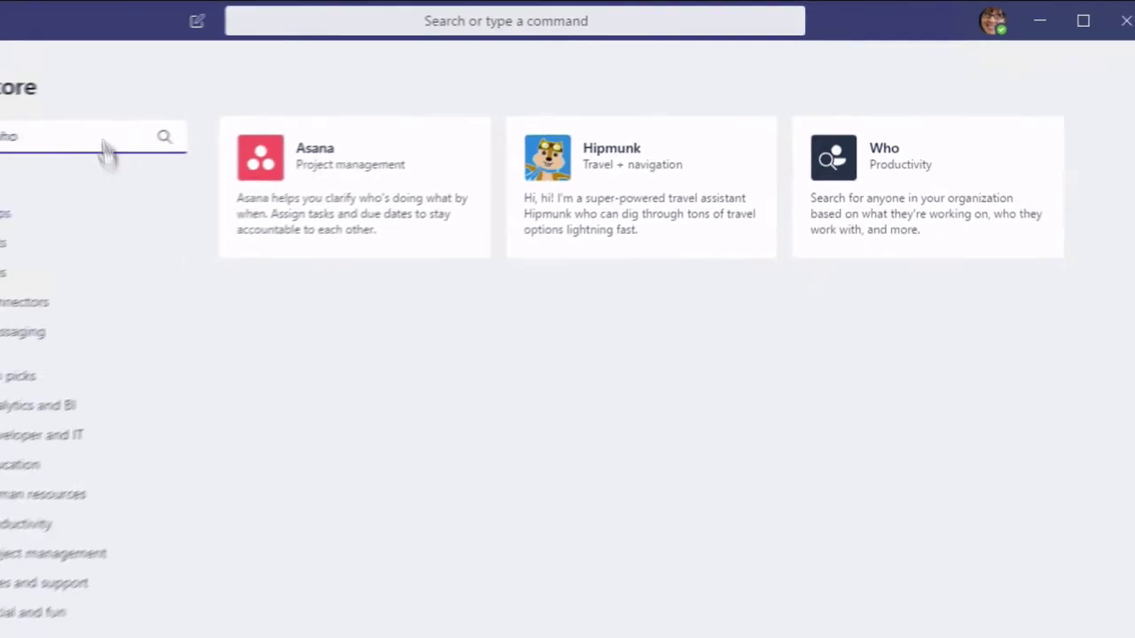
key(BackSpace)
key(BackSpace)
key(BackSpace)
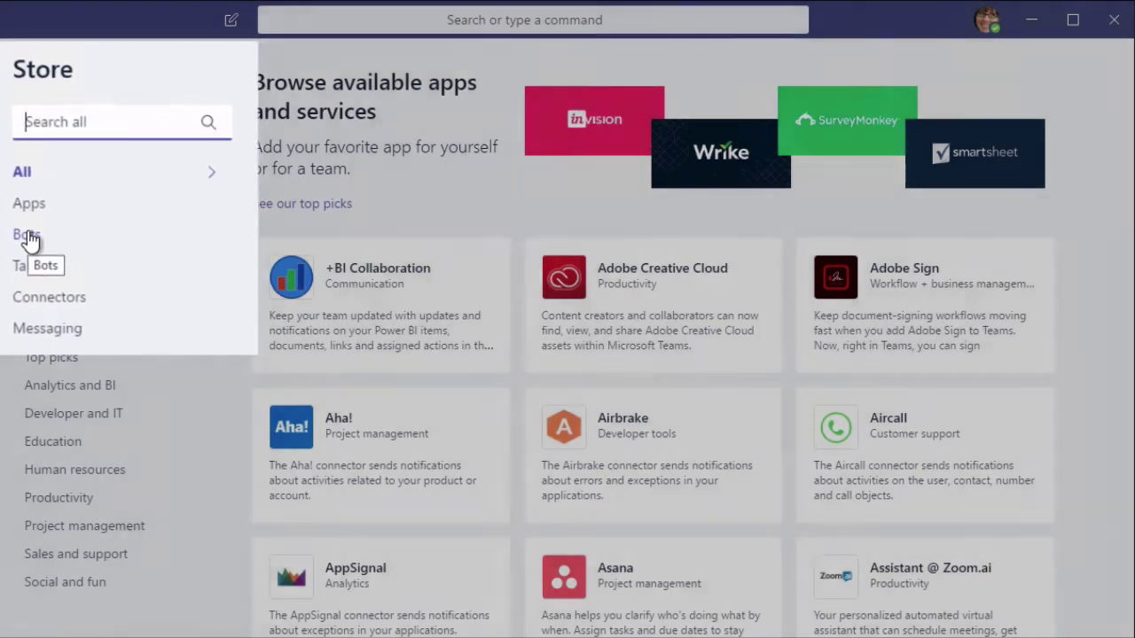
Step: Filter the Store by Bots and by the Productivity category, and open the details of Adobe Creative Cloud
click(39, 233)
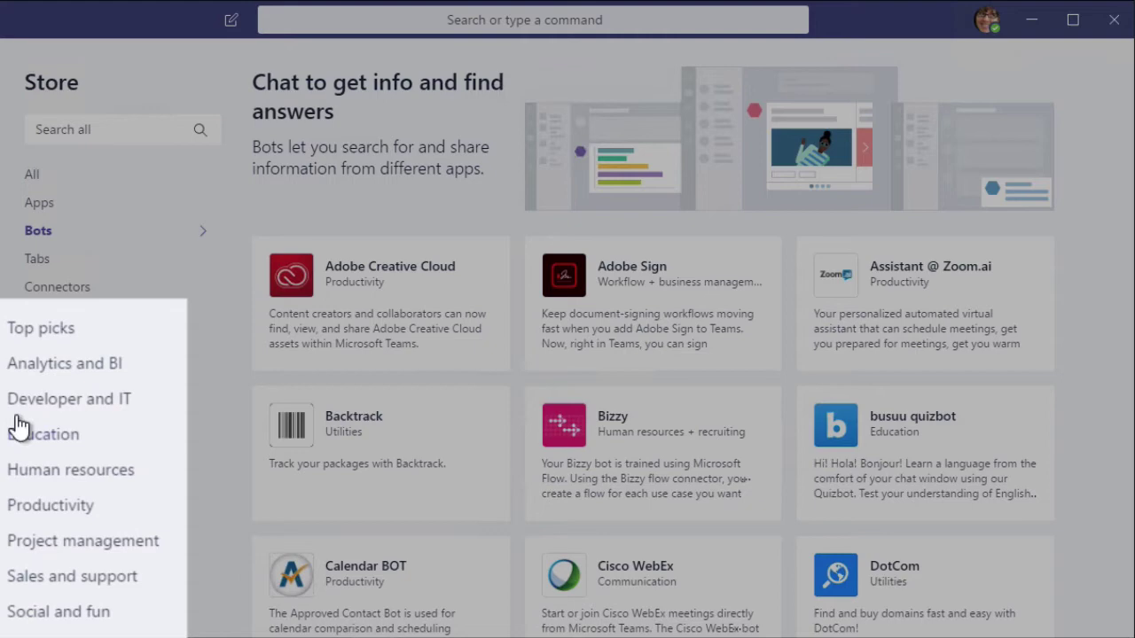
click(50, 509)
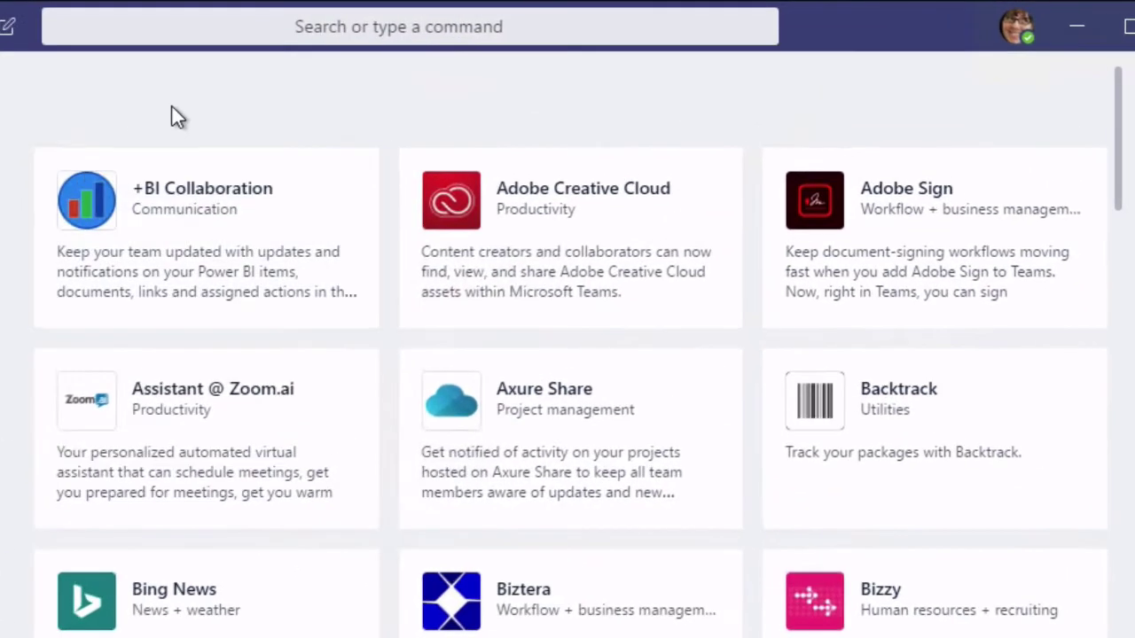
click(532, 247)
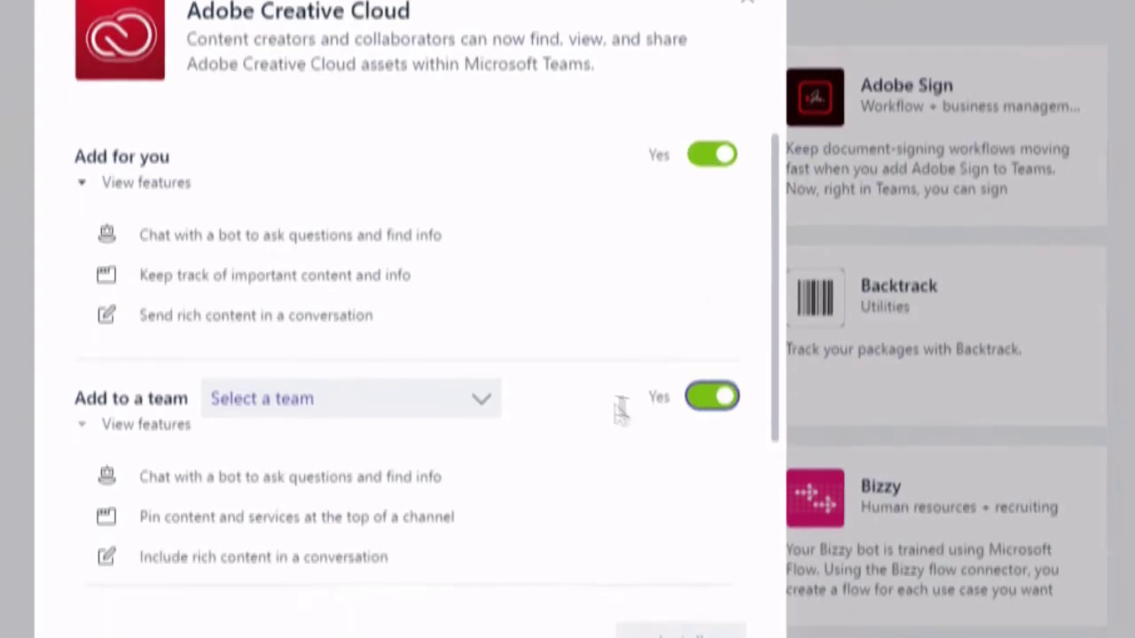
Step: Choose Contoso HR as the team for Adobe Creative Cloud and install the app
click(479, 405)
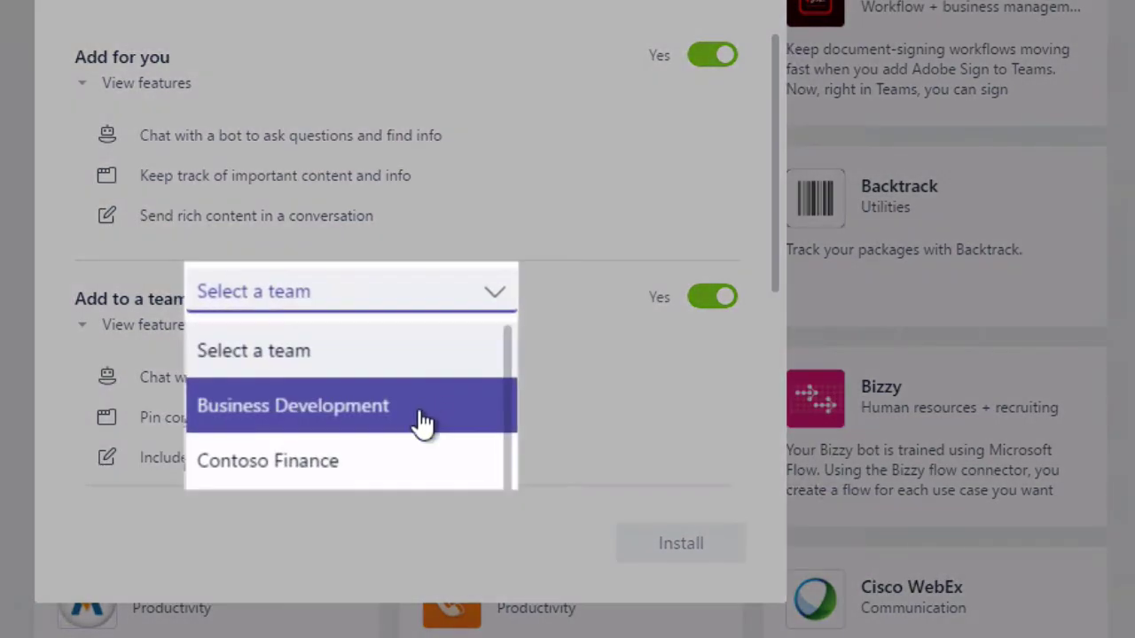
scroll(423, 423, down, 1)
scroll(423, 423, down, 3)
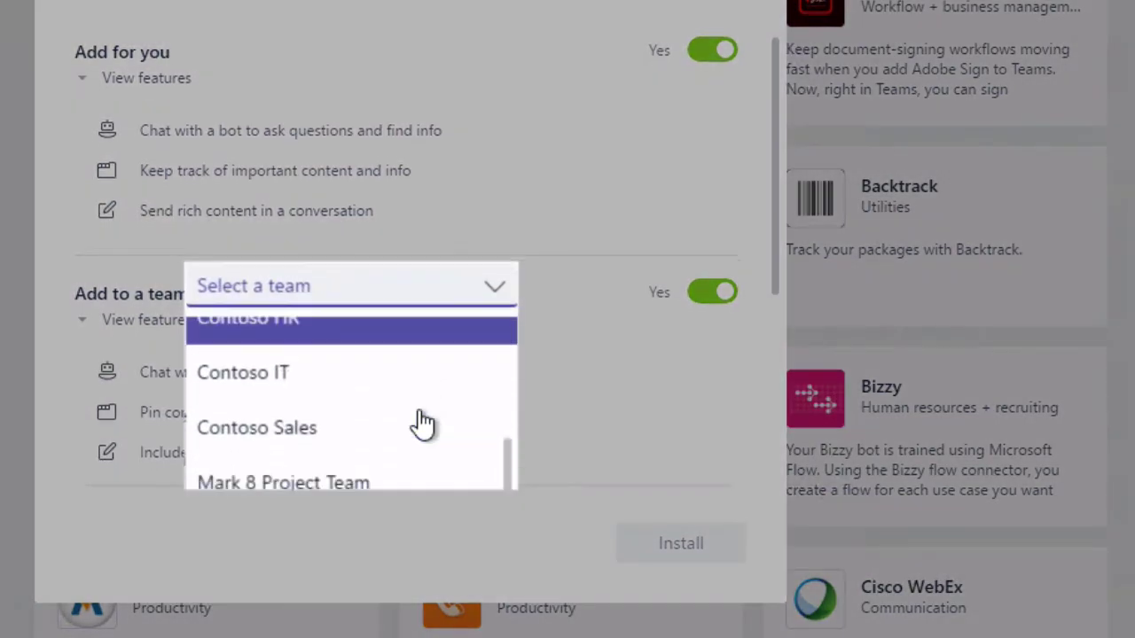
scroll(421, 423, down, 3)
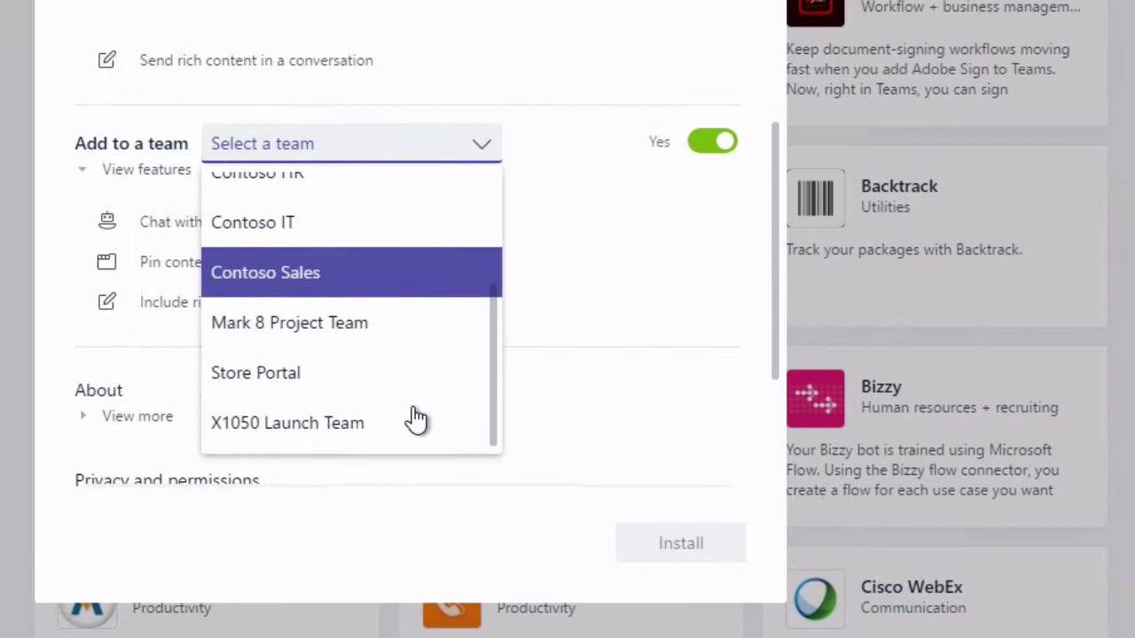
scroll(394, 264, up, 3)
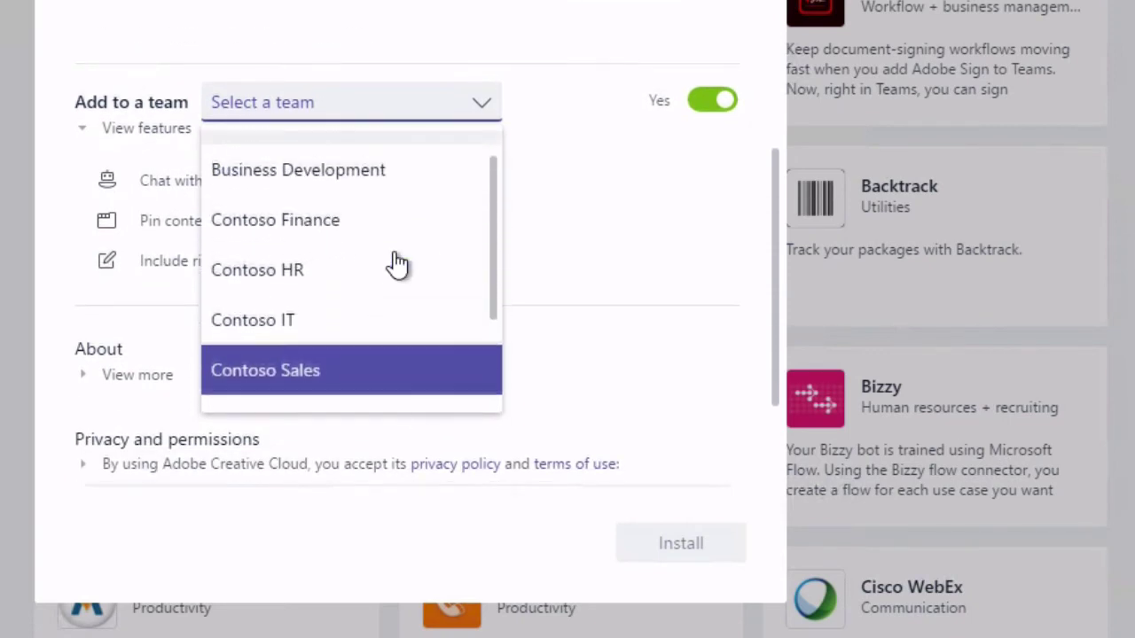
click(352, 280)
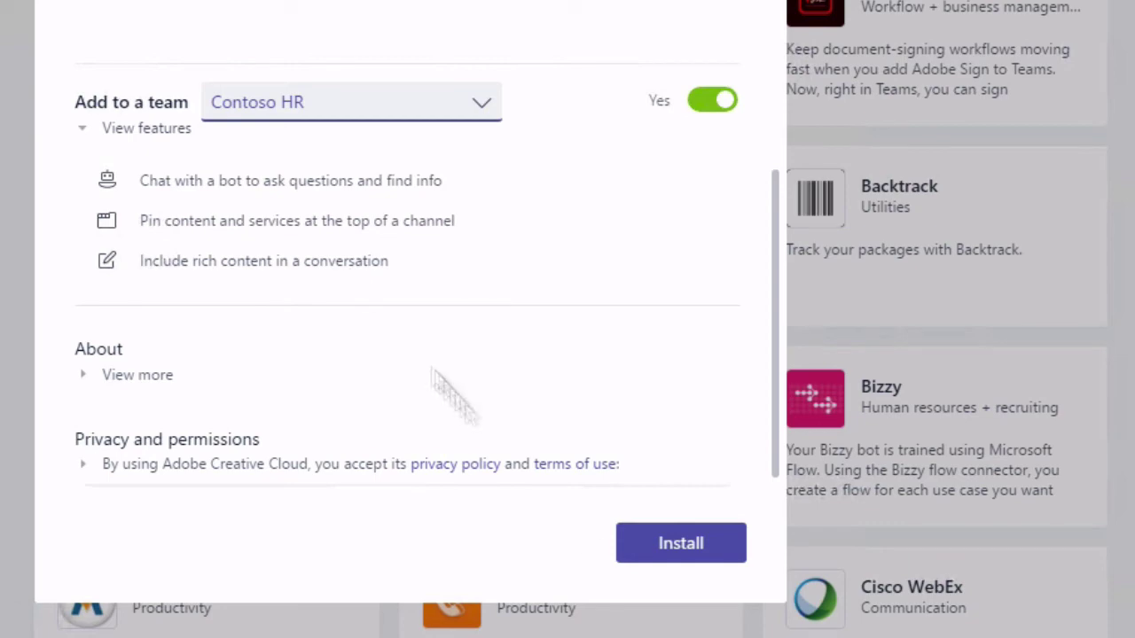
click(723, 553)
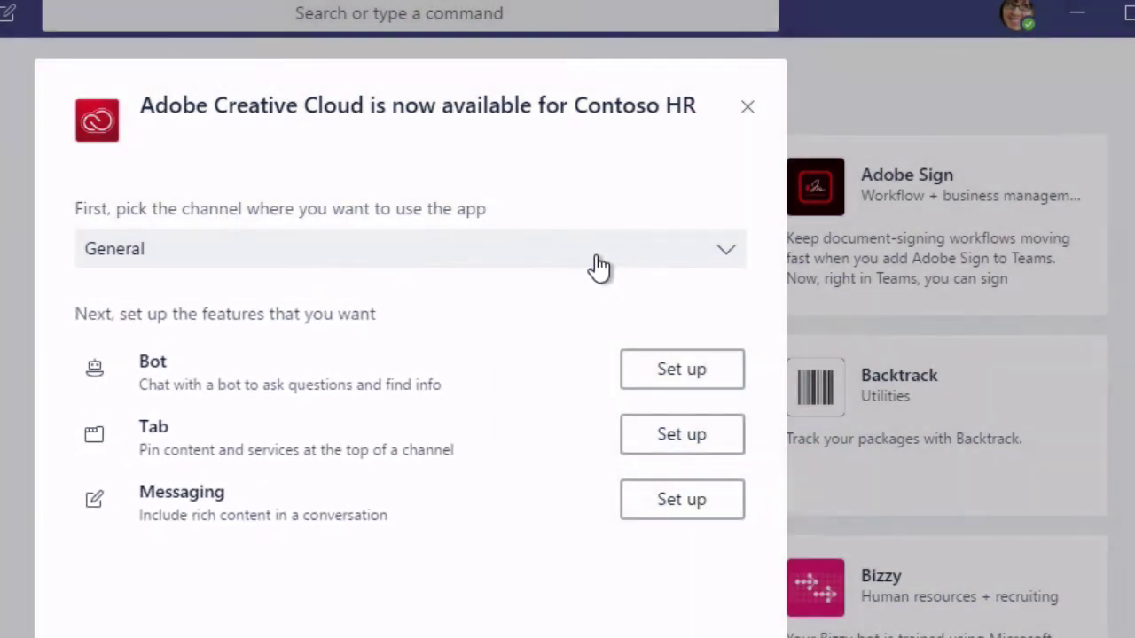
Step: Select the General channel for Adobe Creative Cloud and set up its bot there
click(598, 266)
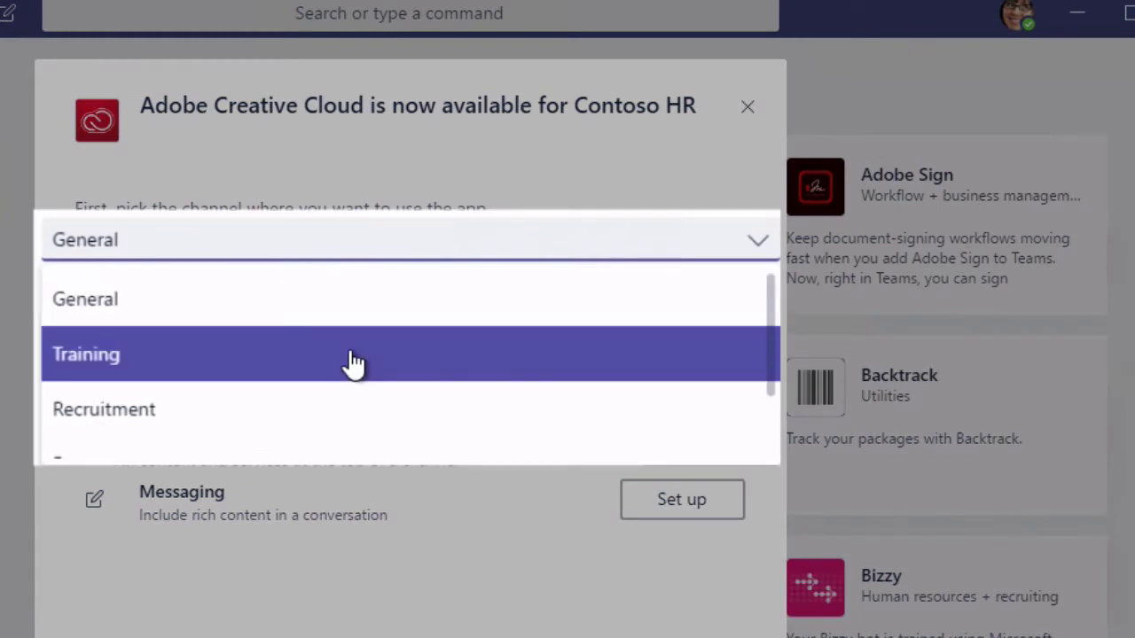
click(126, 311)
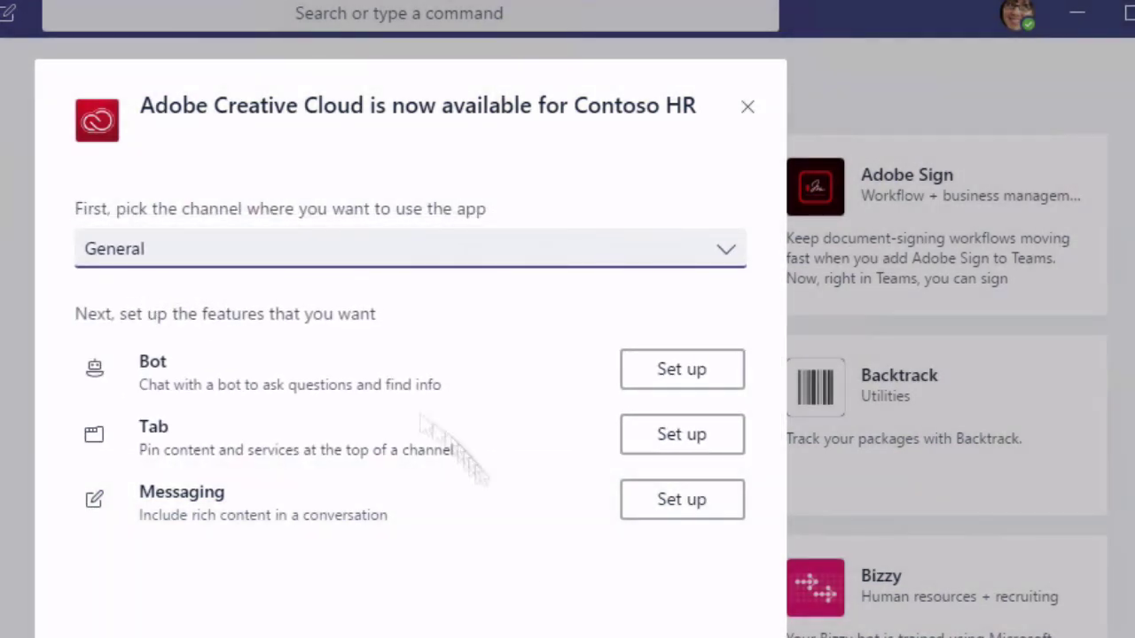
click(692, 382)
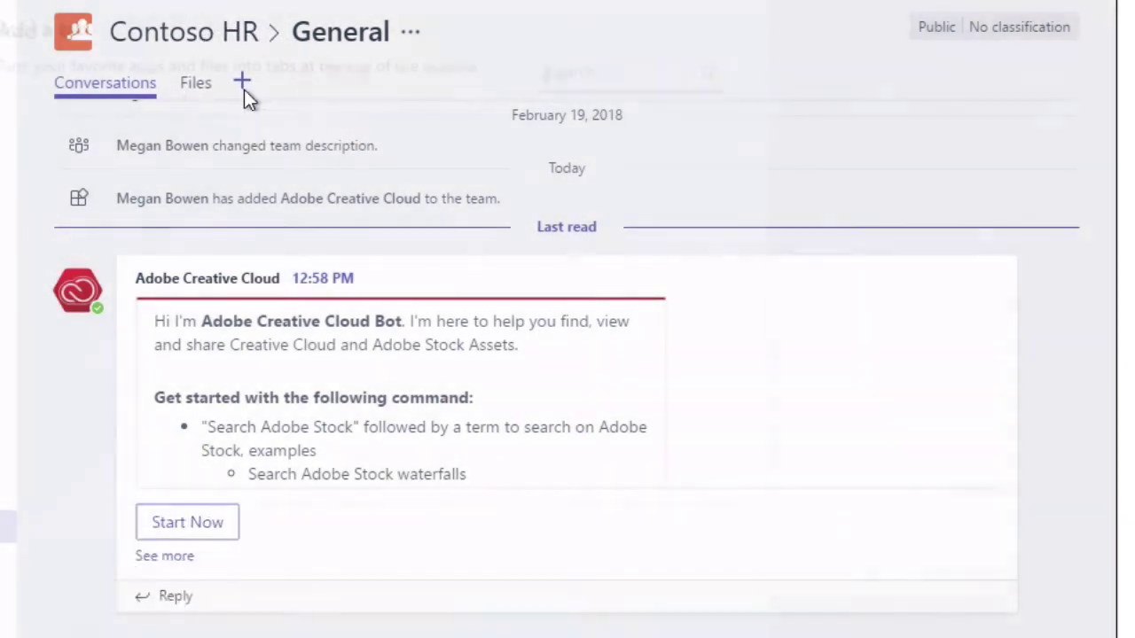
Step: Examine the Adobe Creative Cloud tab setup for the General channel and close it without adding the tab
click(244, 89)
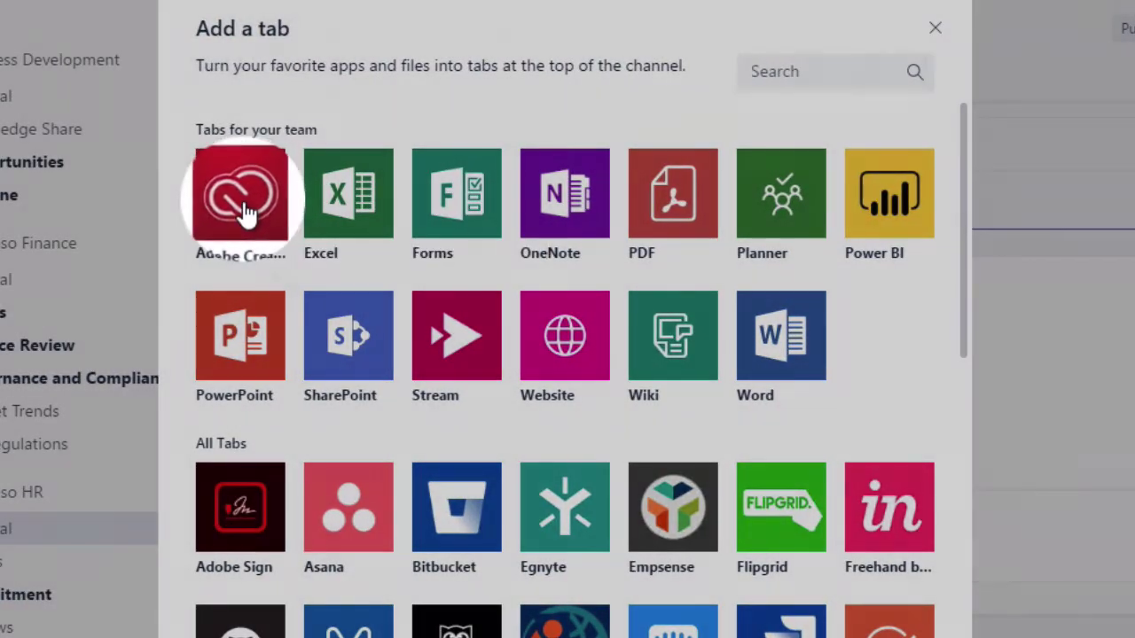
click(246, 213)
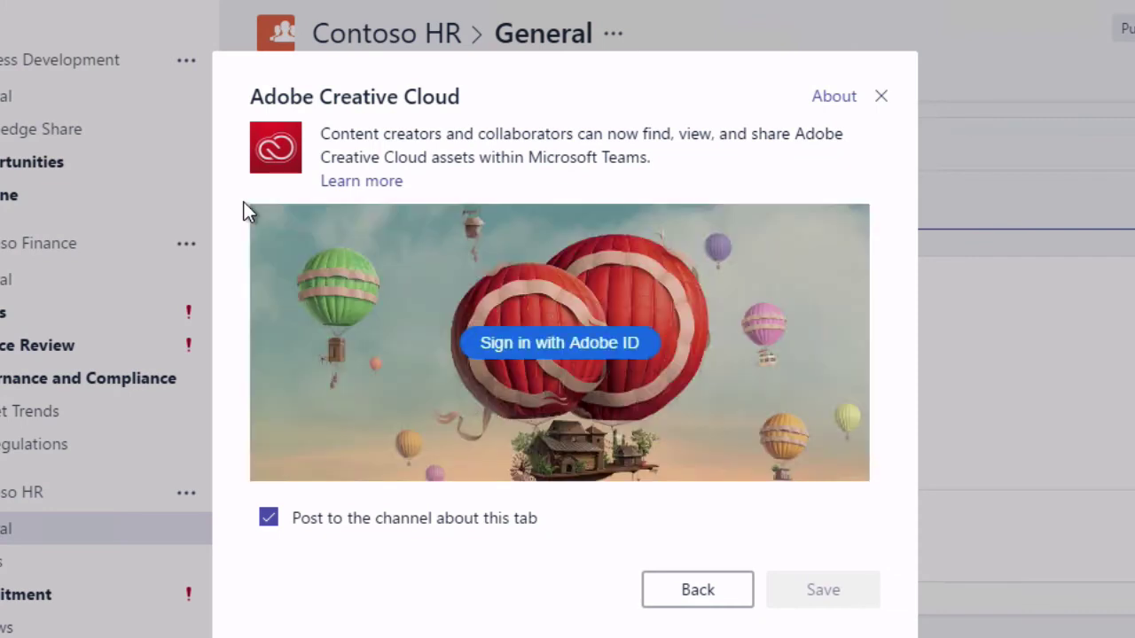
click(889, 102)
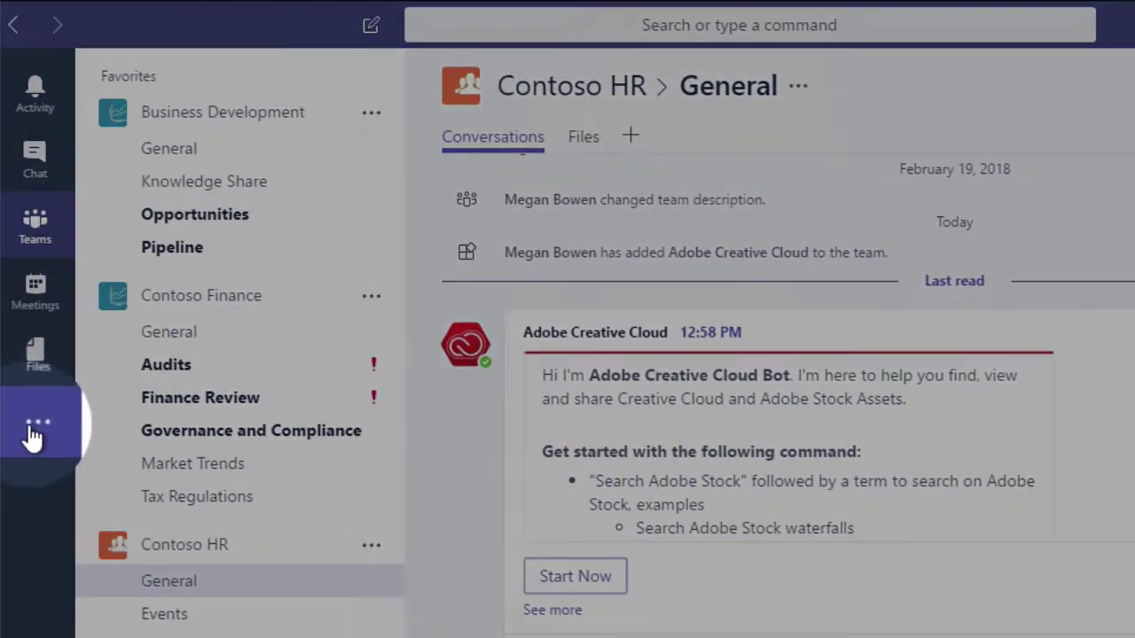
Step: Open the Adobe Creative Cloud personal app from the additional apps
click(33, 432)
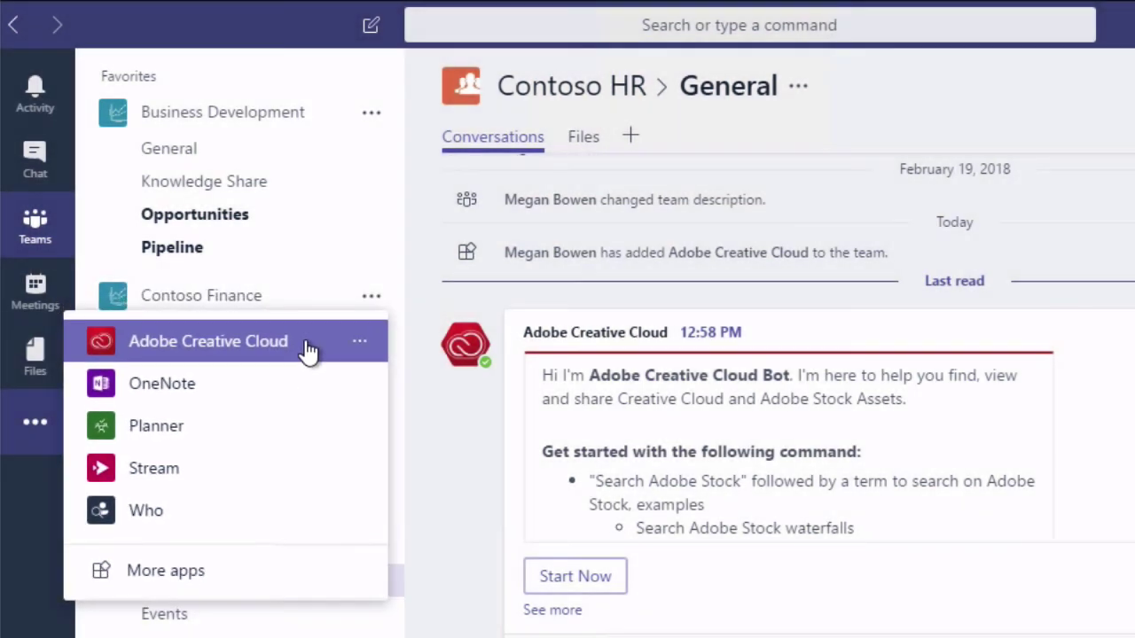
click(266, 341)
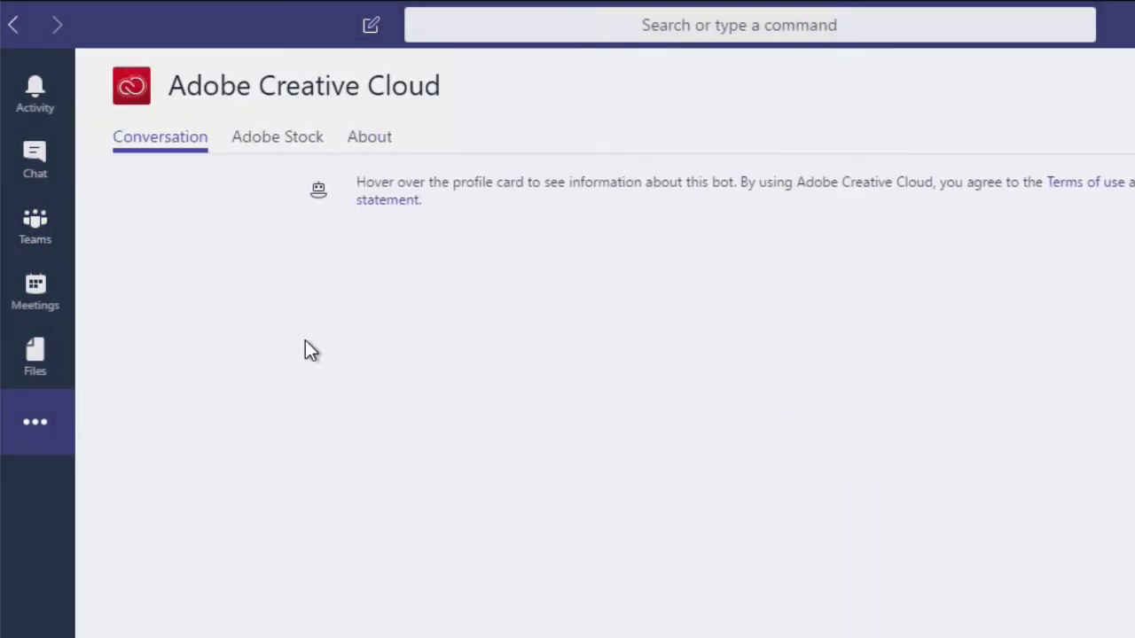